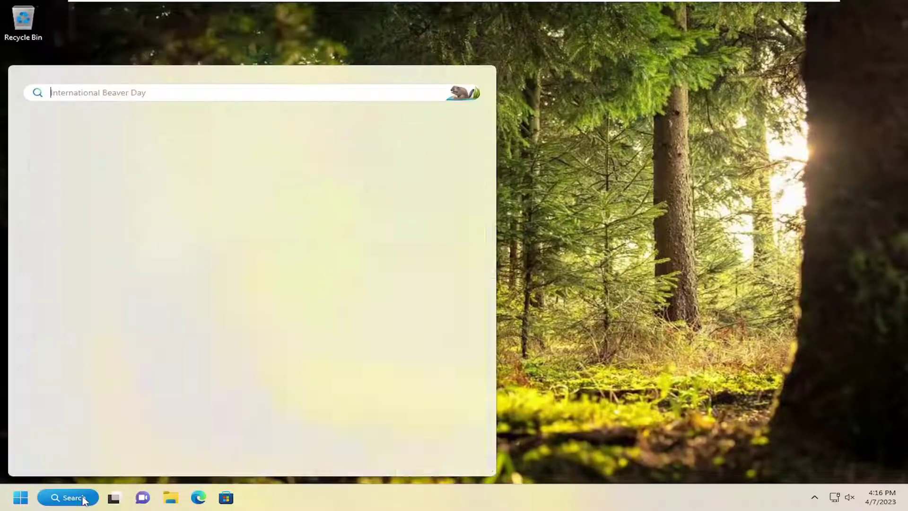
Search the Windows Start menu for 'notepad'.
click(82, 497)
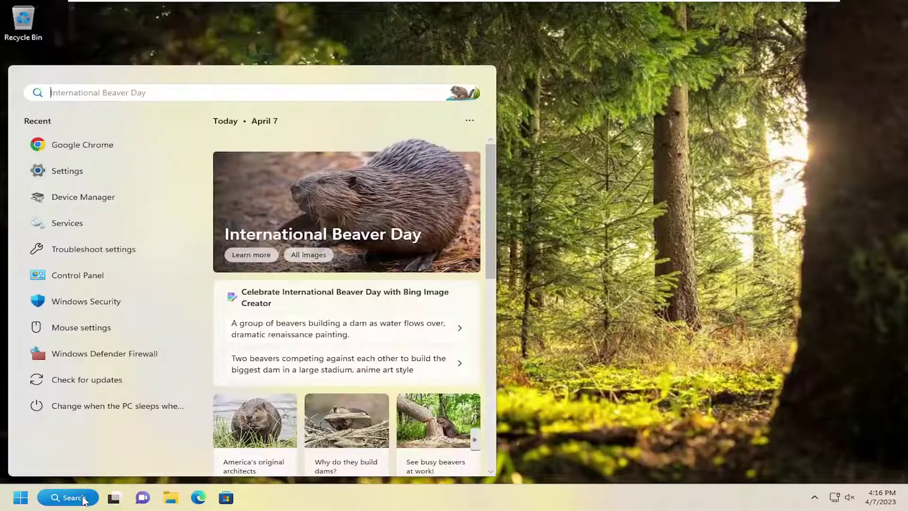
text(notepad)
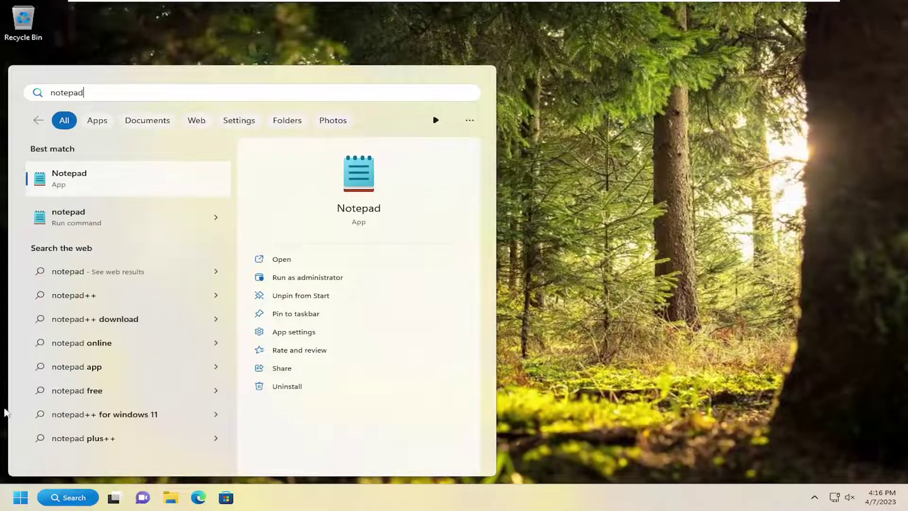
Launch Notepad, reposition its window, and paste in the SC config and nine reg delete commands.
click(78, 176)
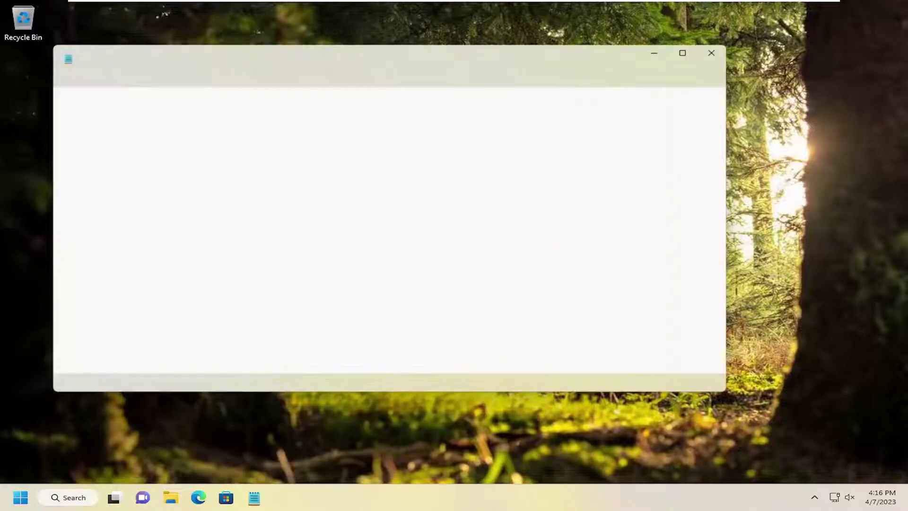
drag(449, 63, 572, 93)
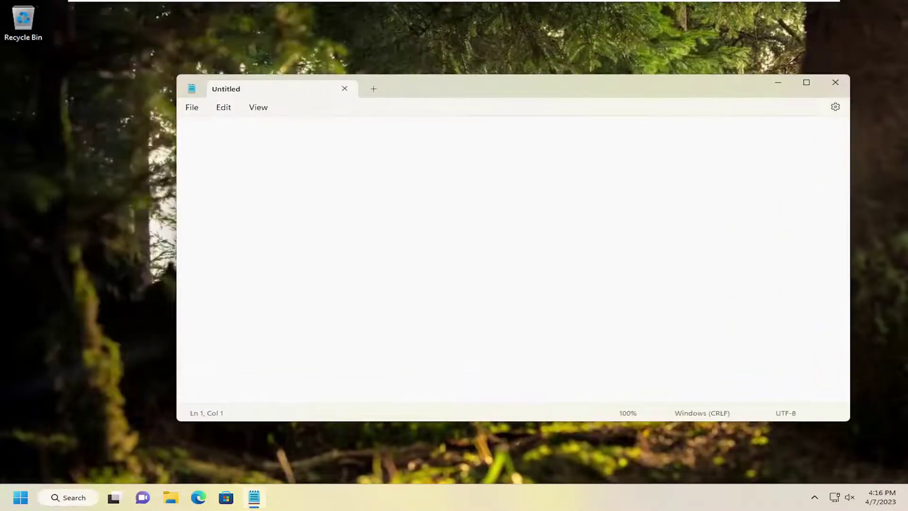
right_click(247, 140)
click(277, 220)
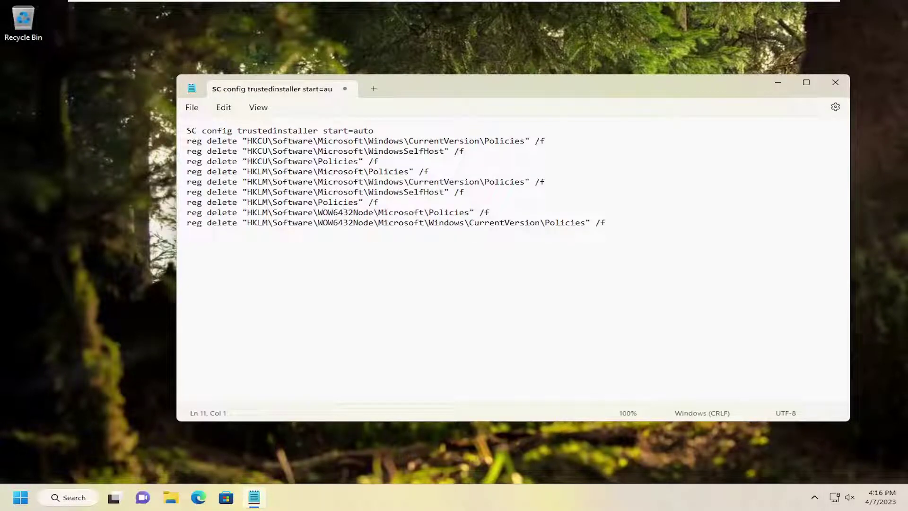
key(ctrl+Home)
Start a Save As to the Desktop and begin entering the file name filefix.bat.
click(192, 108)
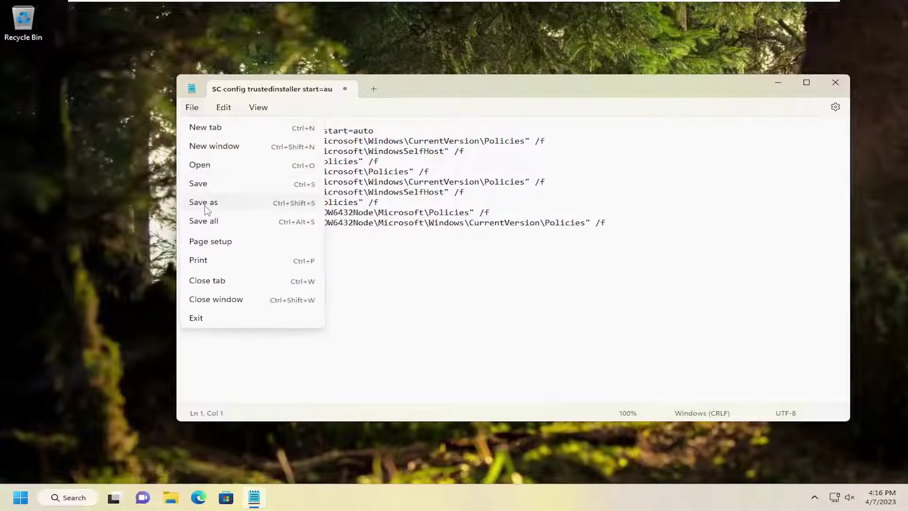
click(206, 204)
click(221, 206)
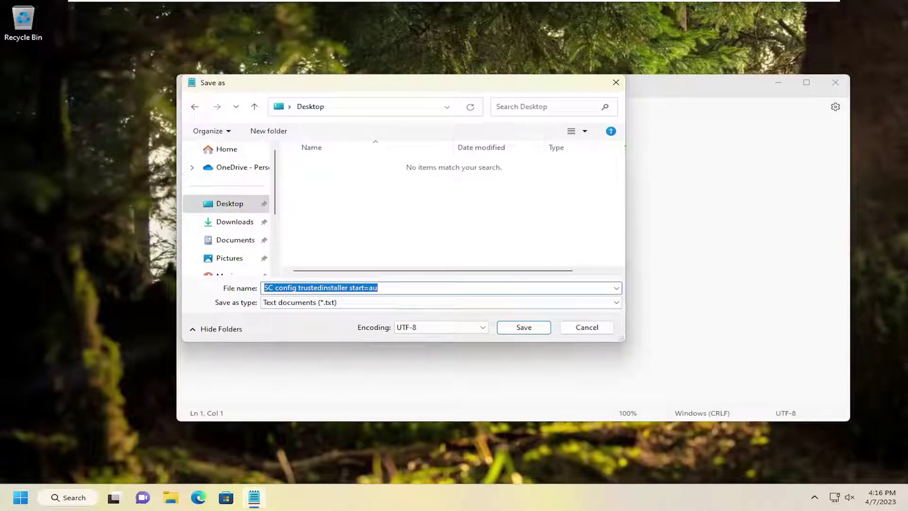
text(filefix.bat)
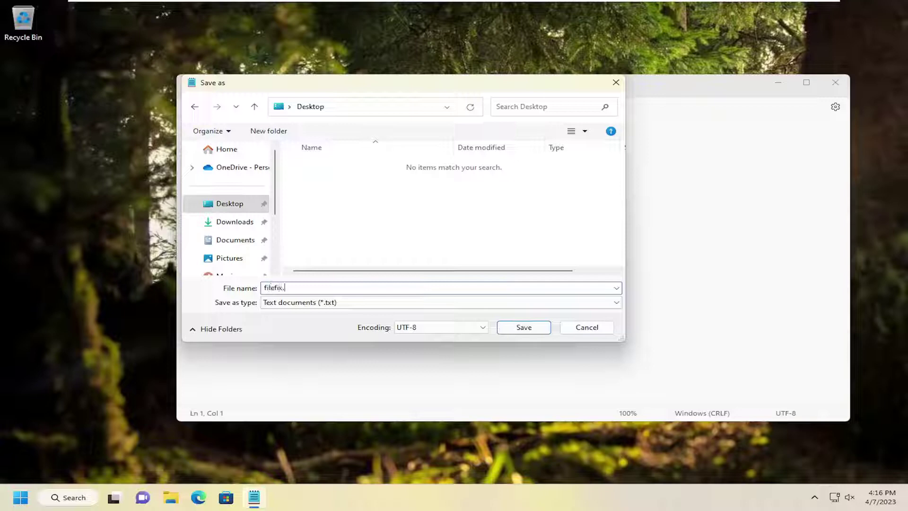
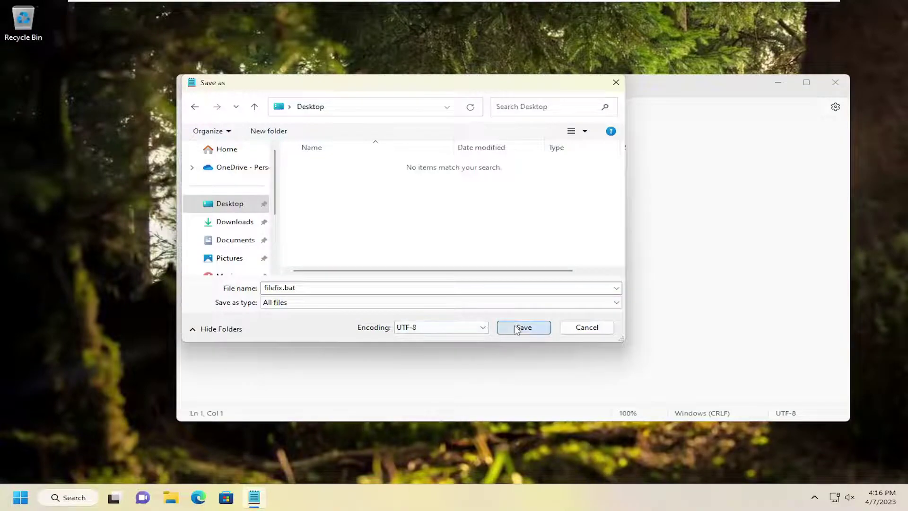
Close the filefix editor and run filefix as administrator, approving the UAC prompt.
click(836, 83)
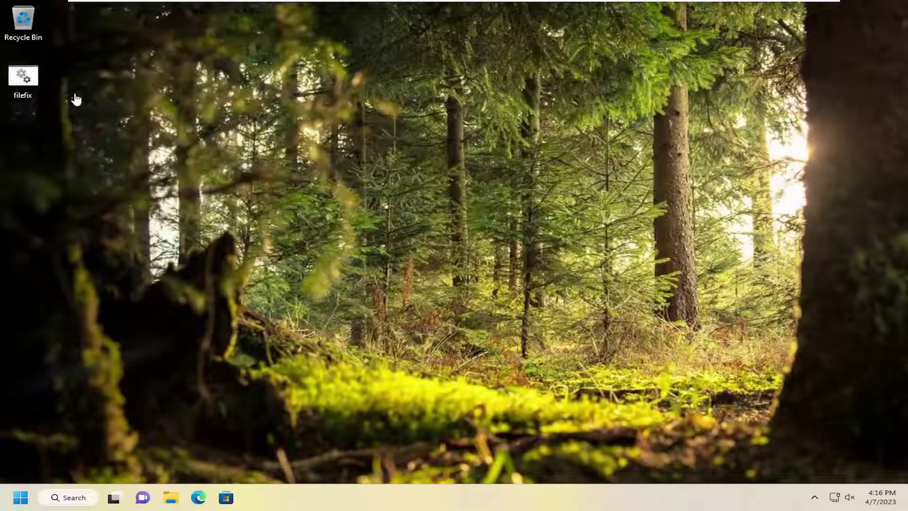
right_click(20, 83)
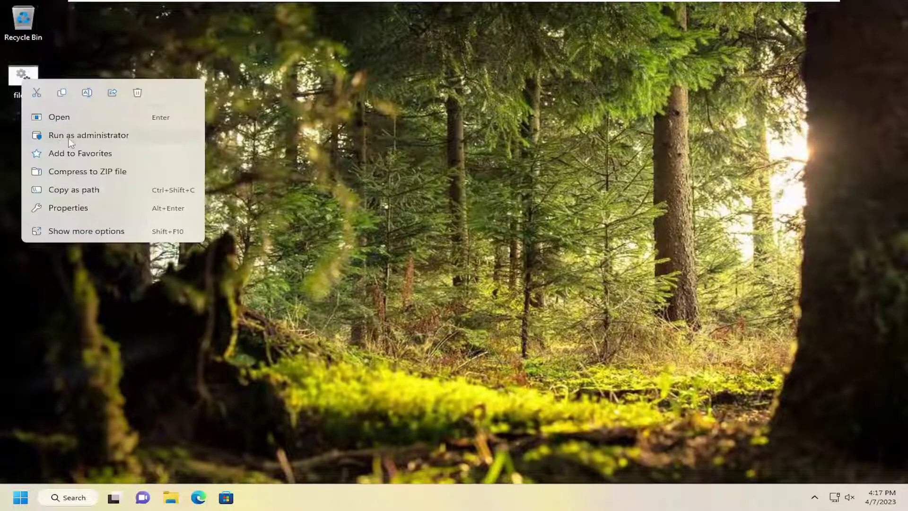
click(69, 136)
click(389, 341)
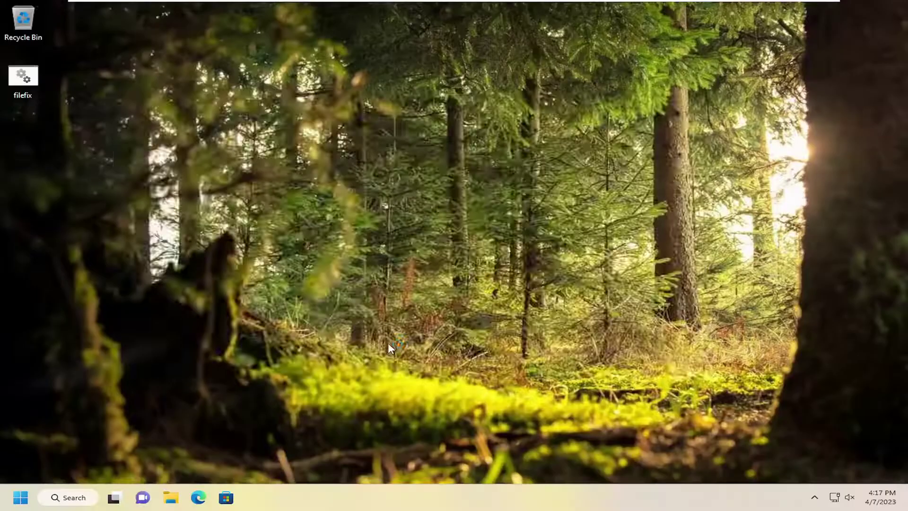
Run filefix as administrator a second time and approve the elevation request.
right_click(21, 94)
click(70, 134)
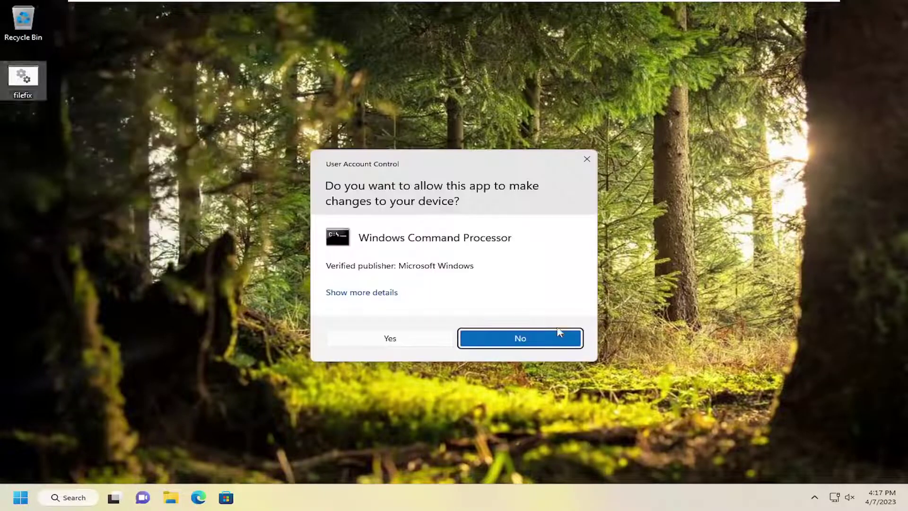
click(407, 341)
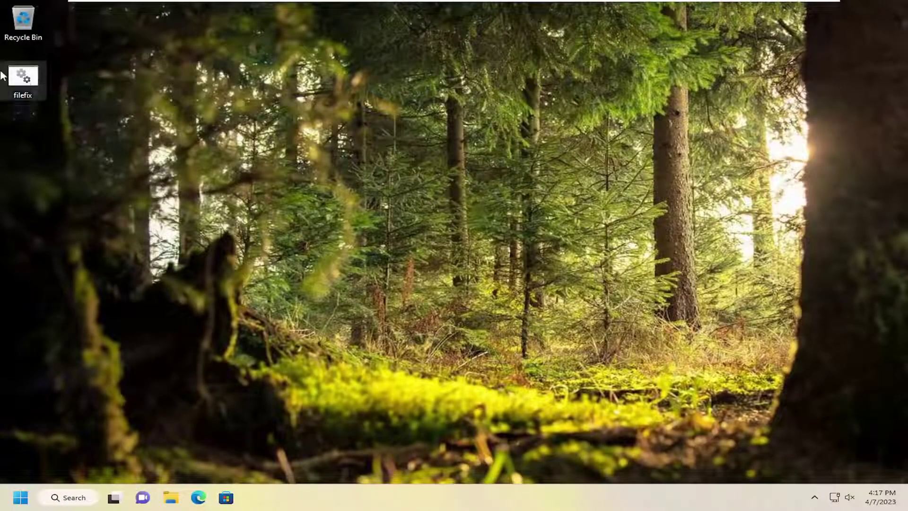
Move filefix to the Recycle Bin and empty it to delete the file permanently.
click(24, 78)
drag(27, 29, 27, 29)
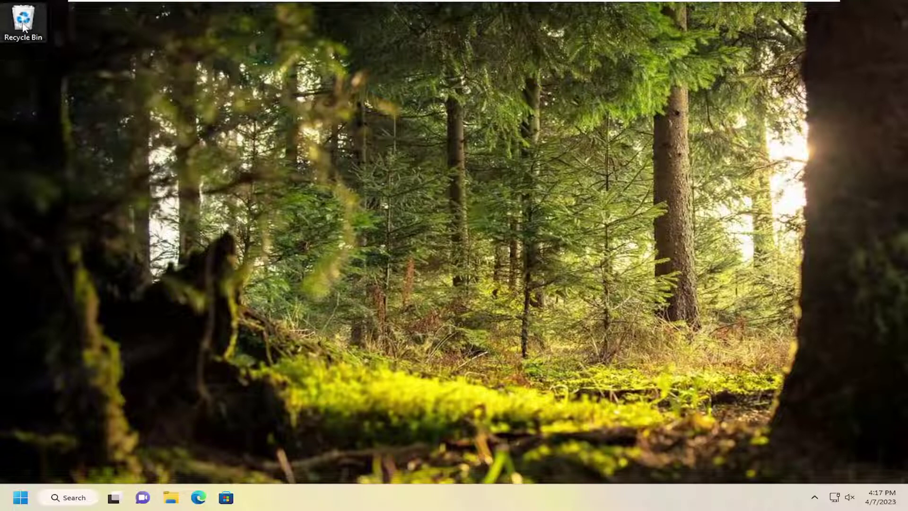
right_click(23, 24)
click(71, 80)
key(Return)
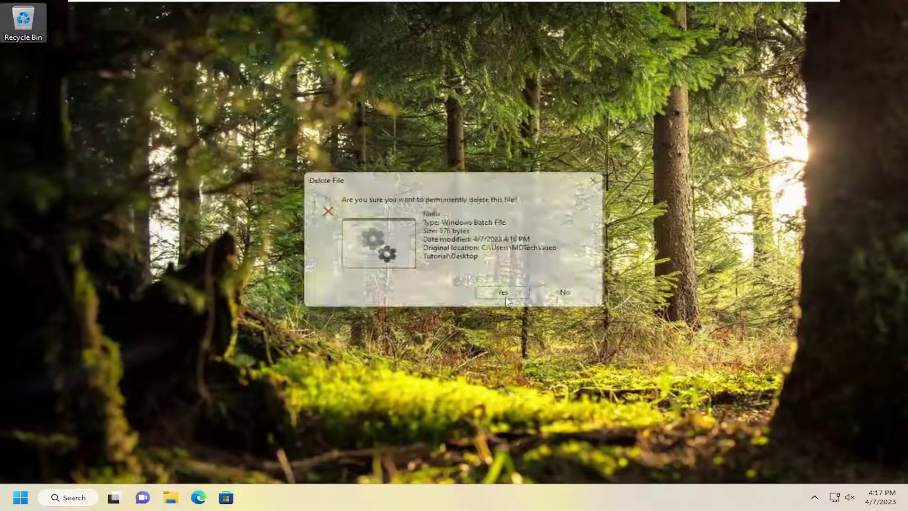
Search 'local group policy' and launch Edit group policy.
click(66, 496)
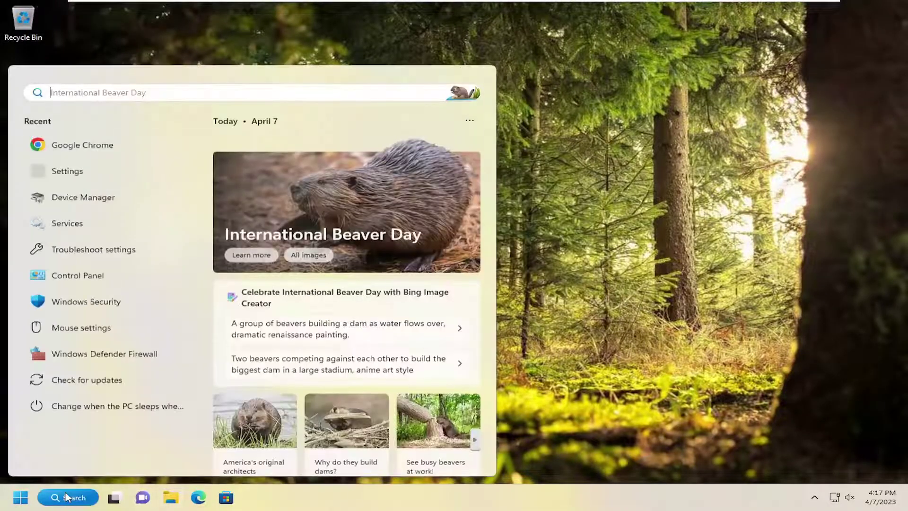
text(local group policy)
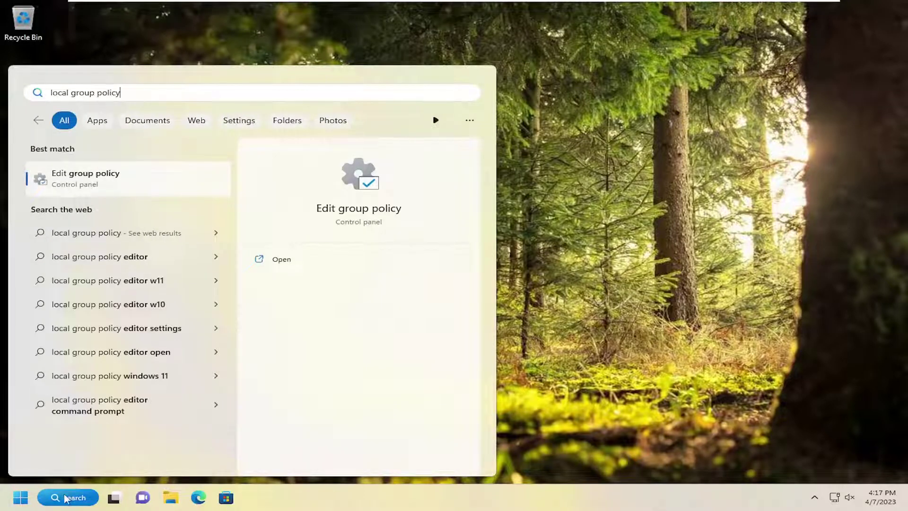
click(96, 184)
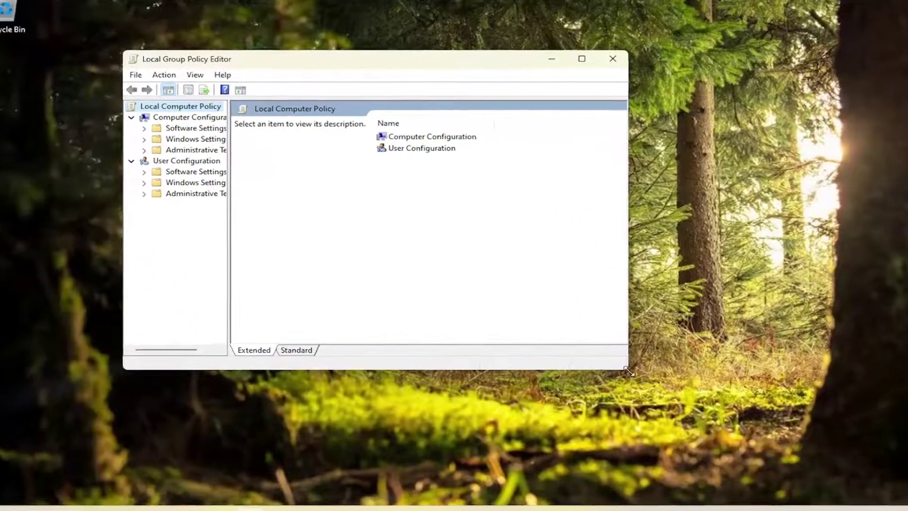
Enlarge the editor, expand Windows Components, and open Data Collection and Preview Builds to Allow Diagnostic Data.
drag(629, 371, 738, 429)
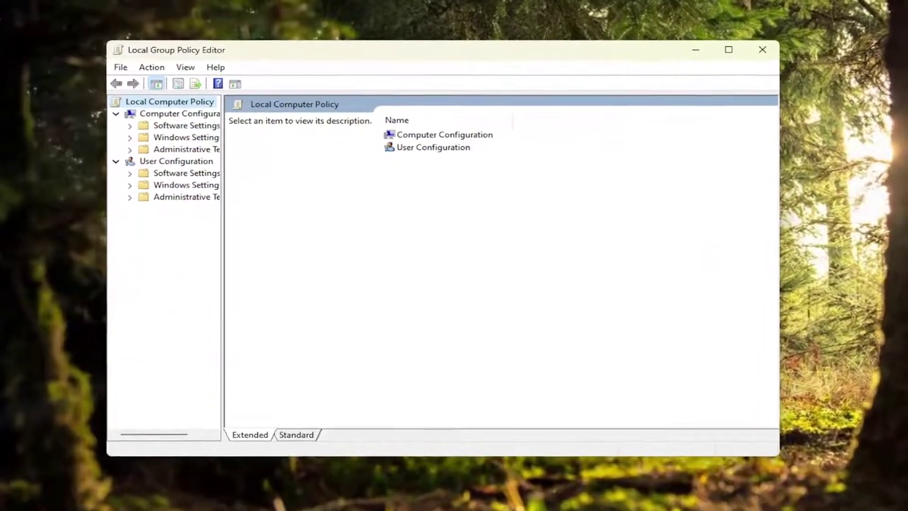
drag(229, 217, 297, 228)
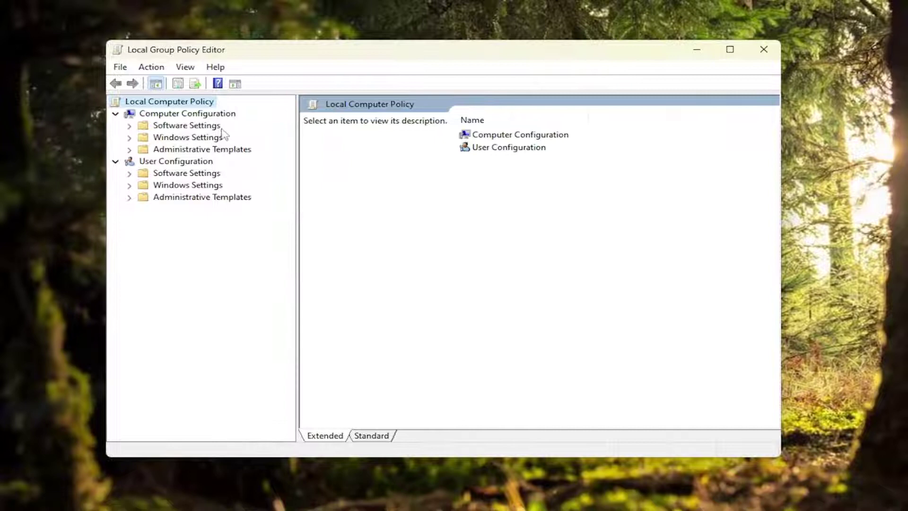
click(184, 115)
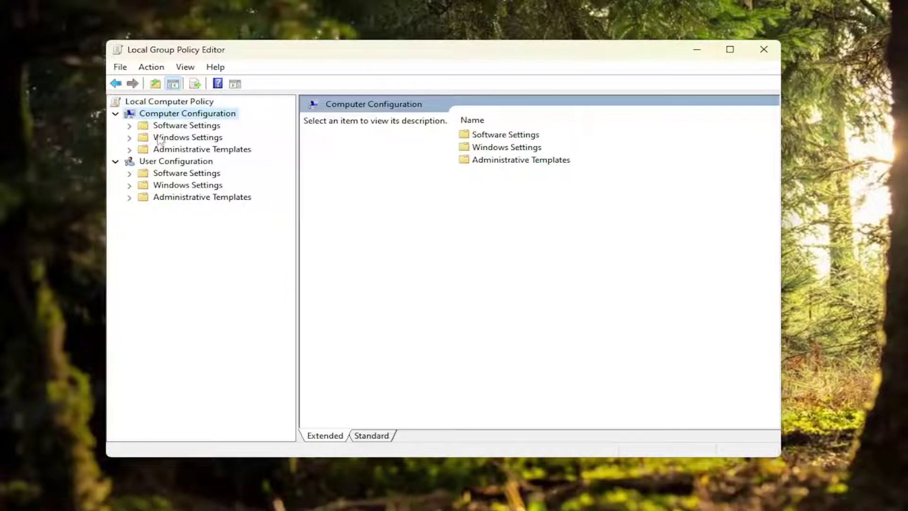
double_click(181, 149)
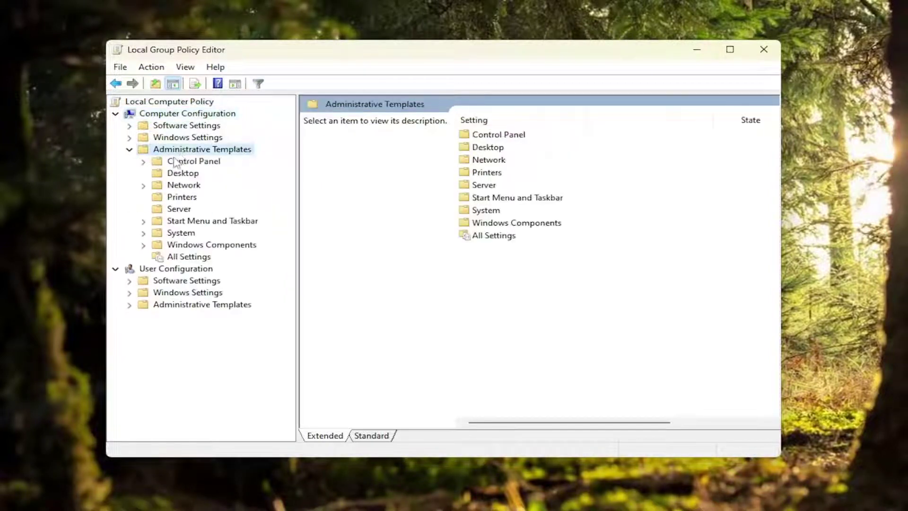
double_click(185, 246)
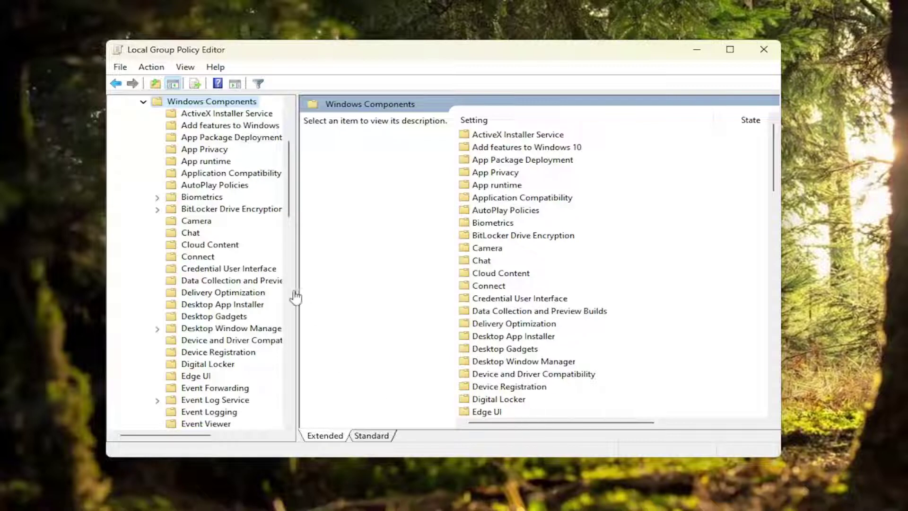
click(216, 282)
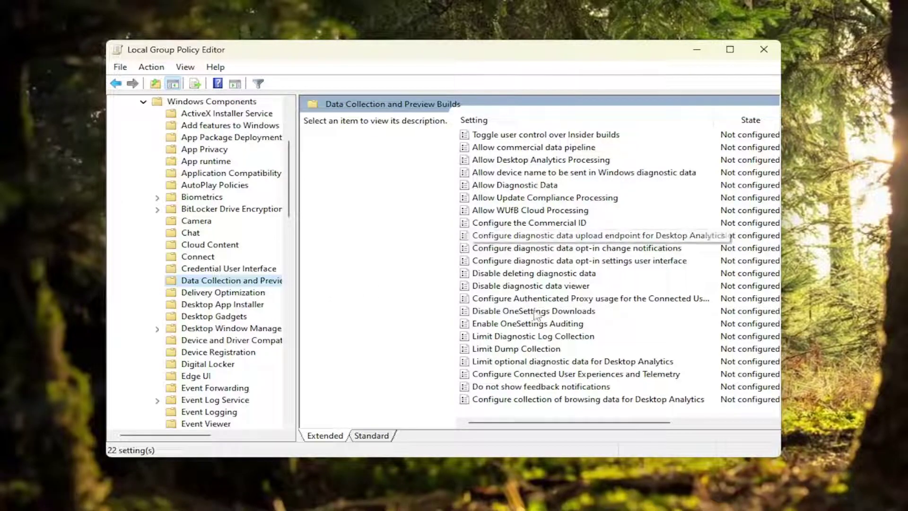
click(488, 186)
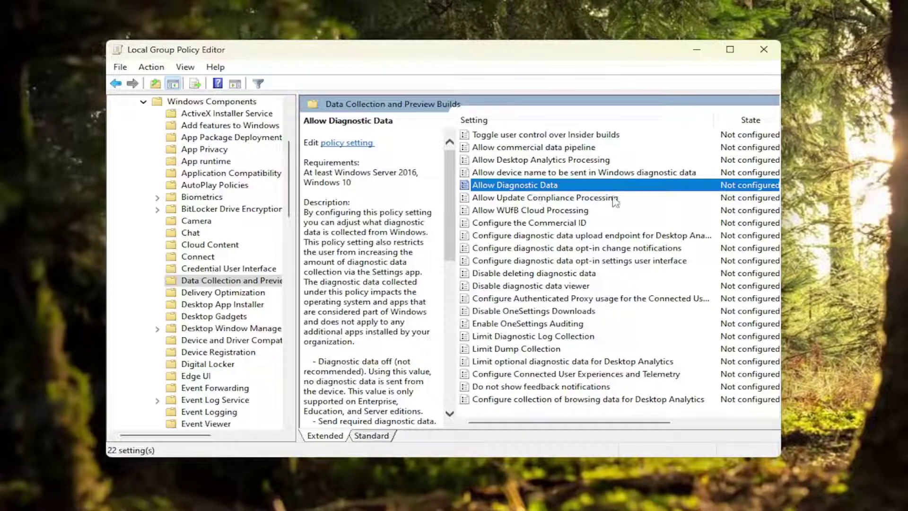
Enable Allow Diagnostic Data with Send optional diagnostic data, then apply and confirm with OK.
double_click(544, 185)
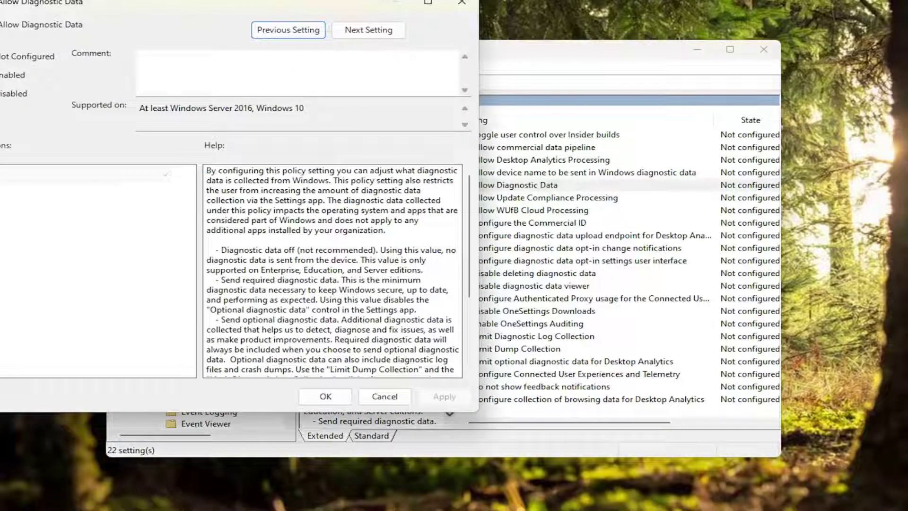
drag(249, 14, 479, 62)
click(248, 125)
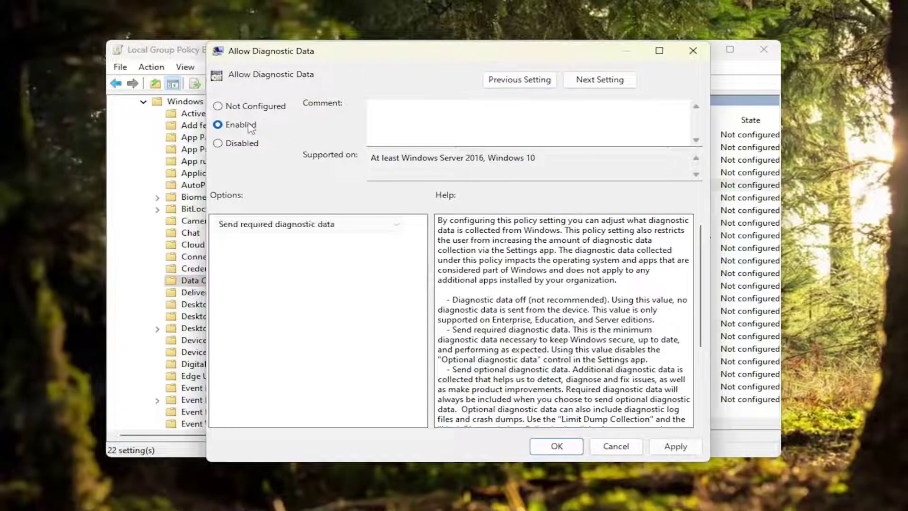
click(286, 224)
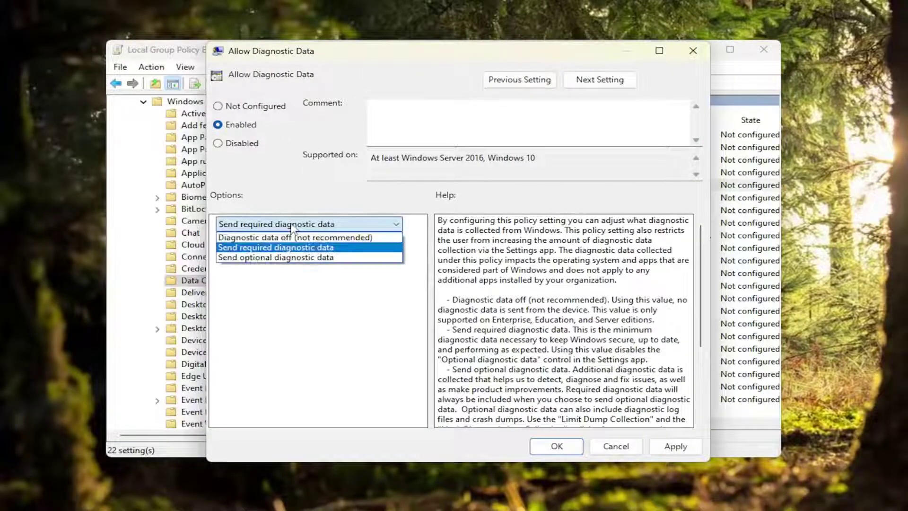
click(254, 260)
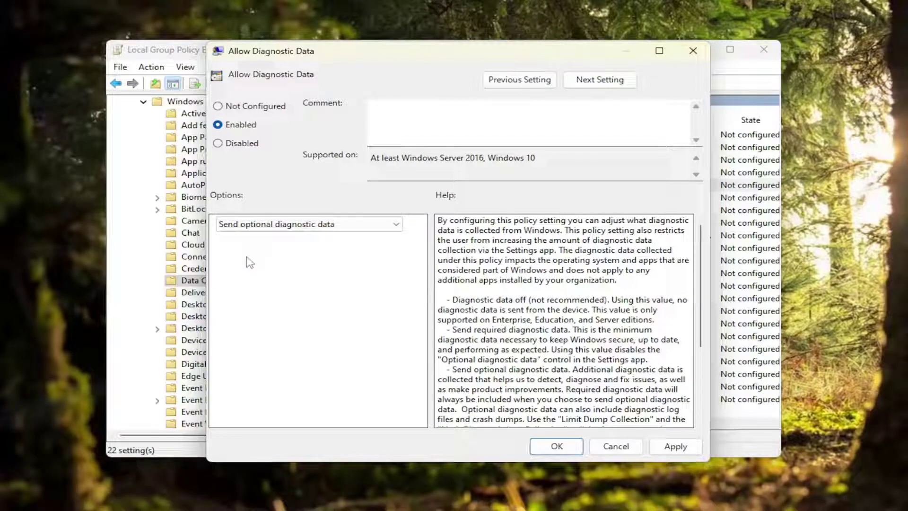
click(661, 447)
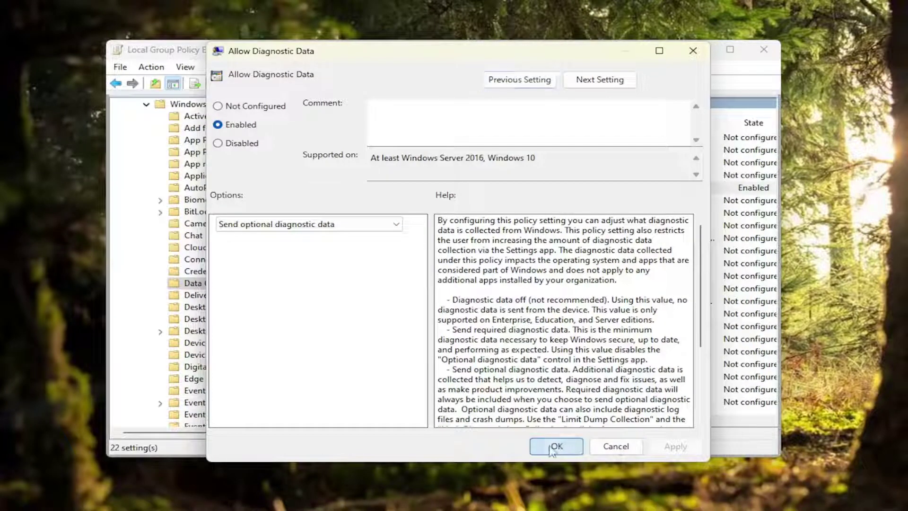
click(555, 447)
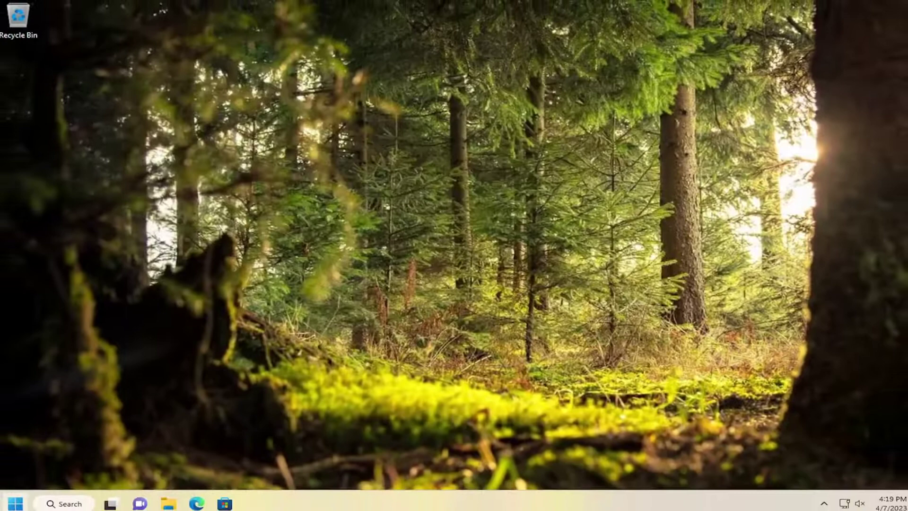
Launch Windows PowerShell as administrator, accepting the permission prompt.
click(18, 500)
text(powershell)
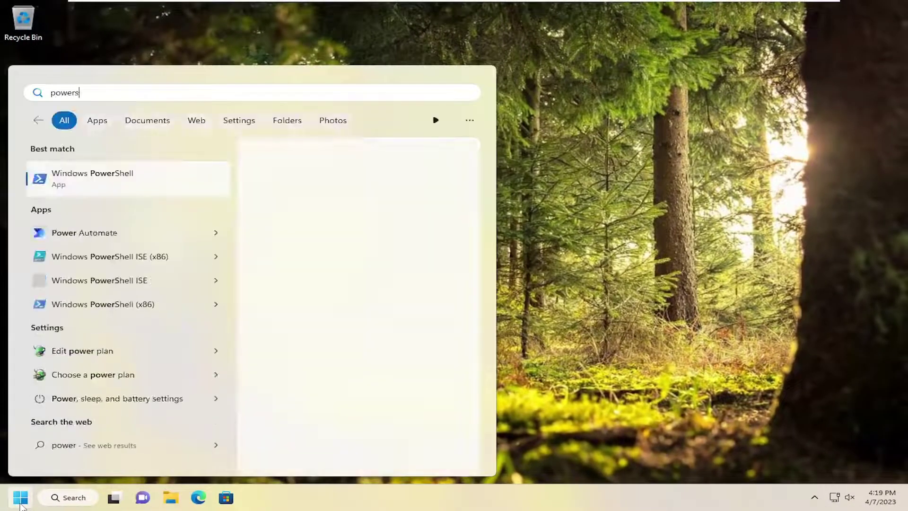
right_click(59, 176)
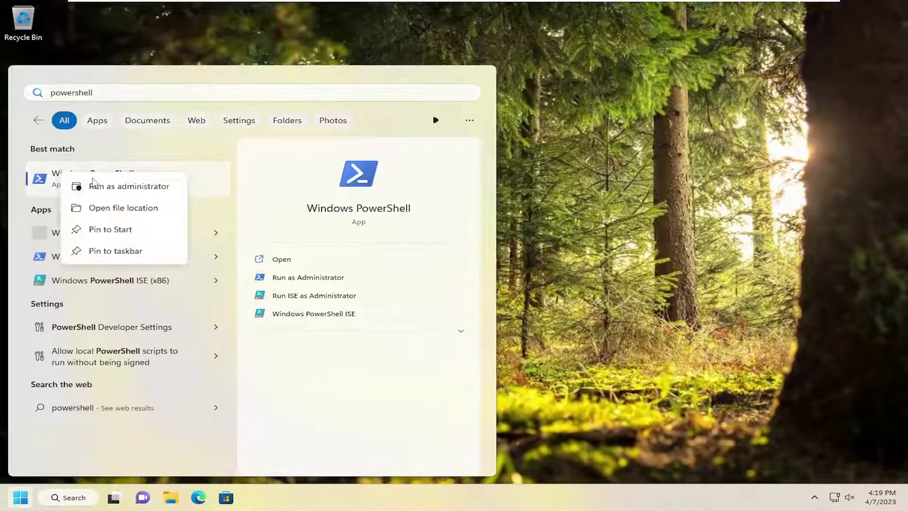
click(81, 186)
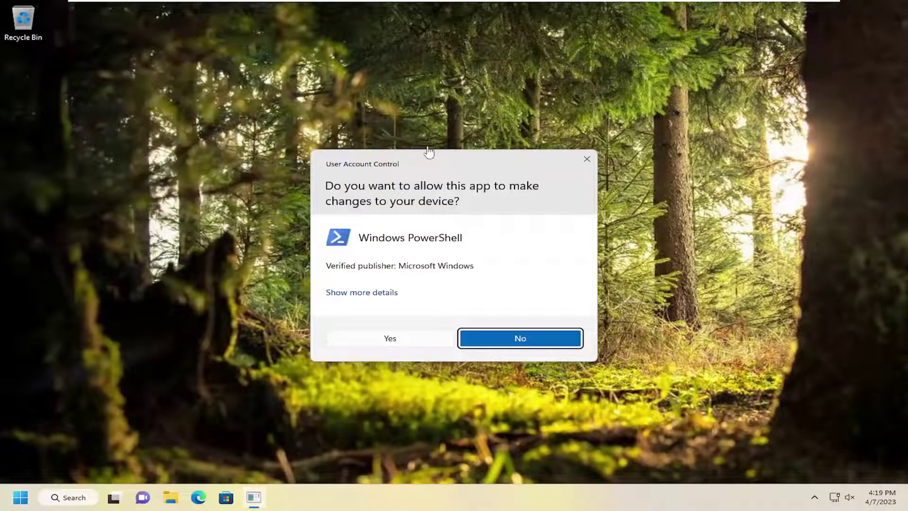
drag(435, 155, 461, 139)
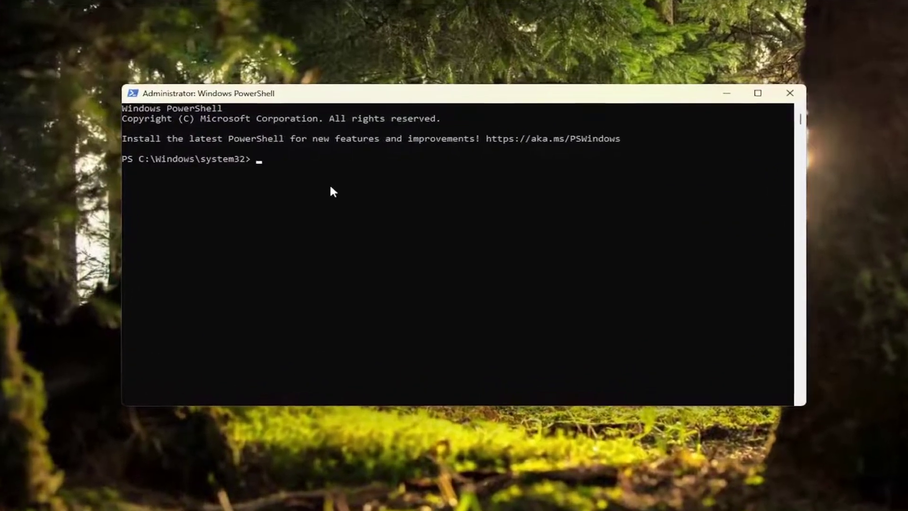
Run gpupdate /force so the Computer and User Policy updates complete.
text(gp)
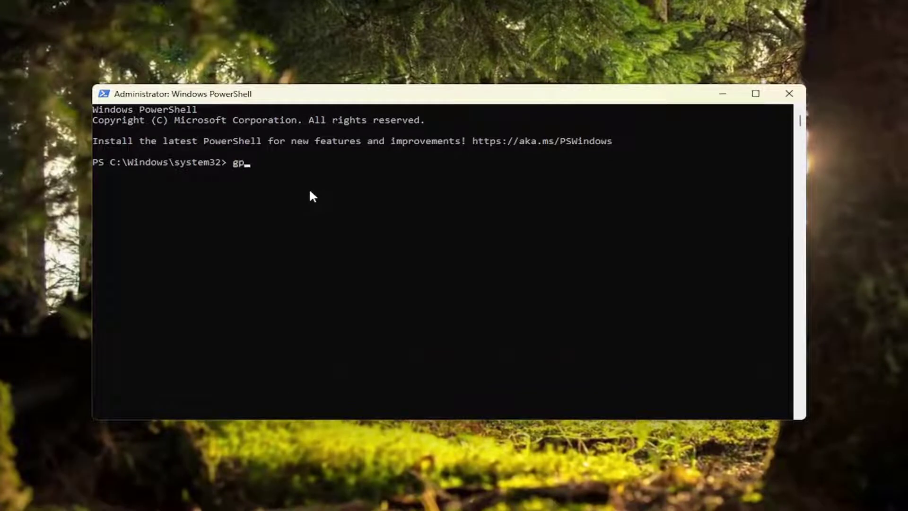
text(update /force)
key(Return)
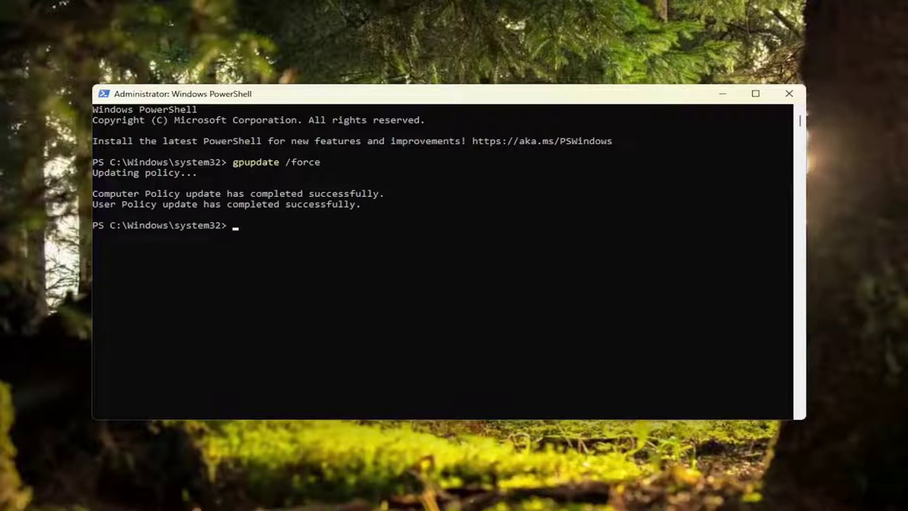
key(super)
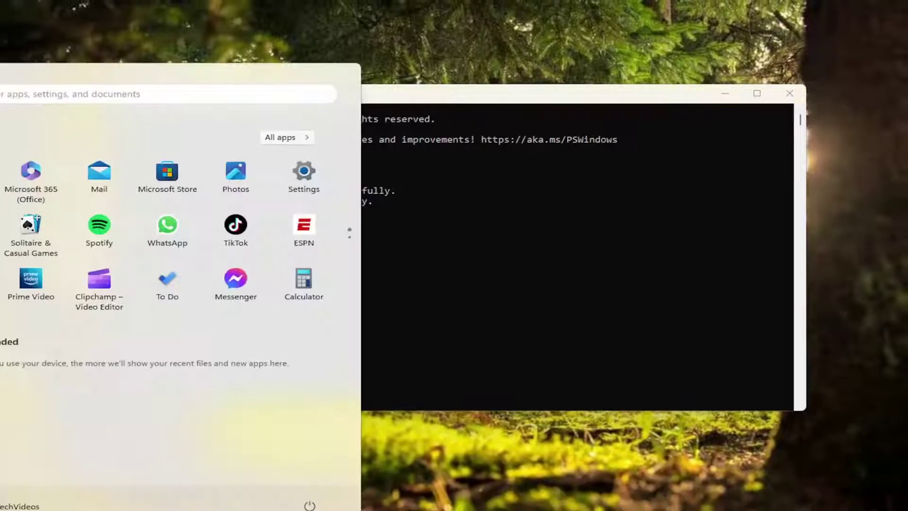
Reopen the Local Group Policy Editor maximized and browse to Data Collection and Preview Builds.
text(local)
key(Return)
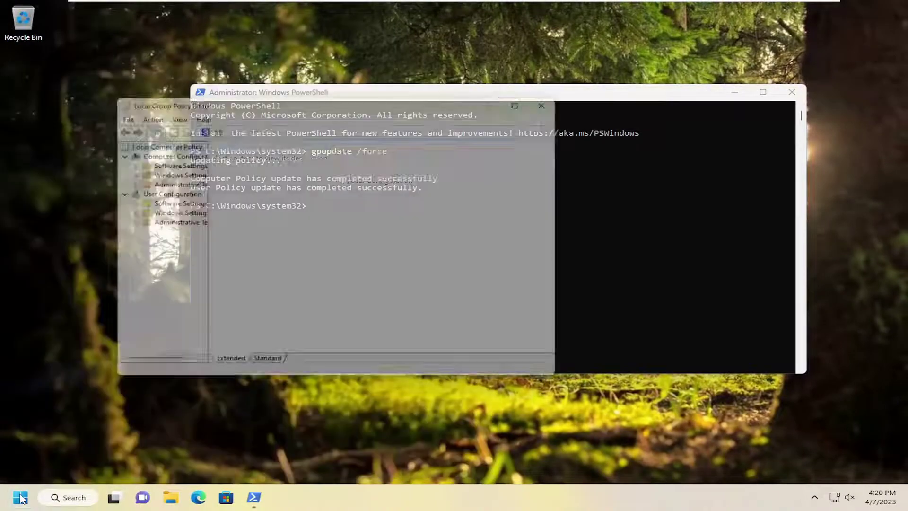
drag(354, 105, 511, 55)
double_click(510, 54)
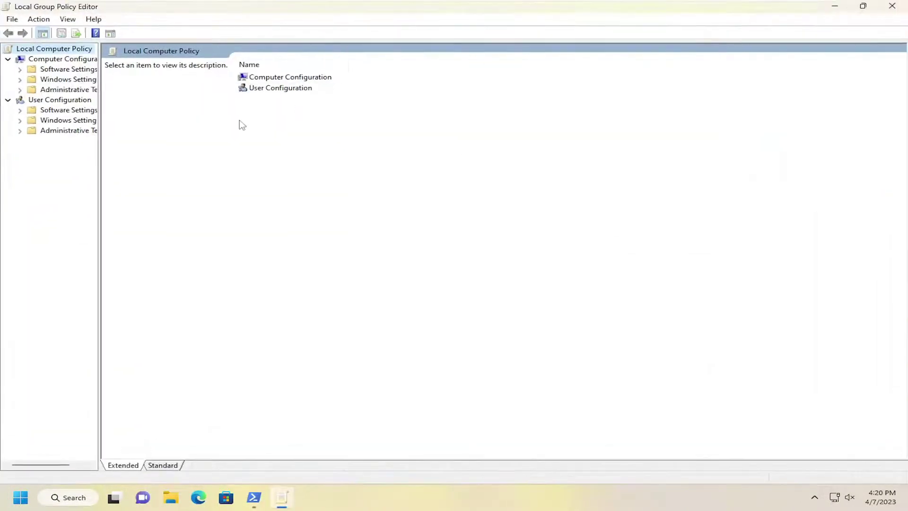
click(66, 79)
double_click(64, 89)
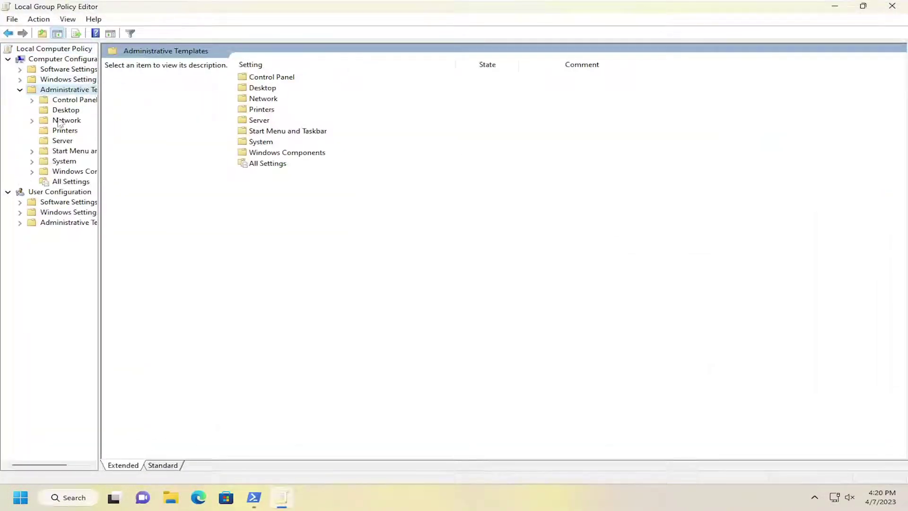
double_click(74, 172)
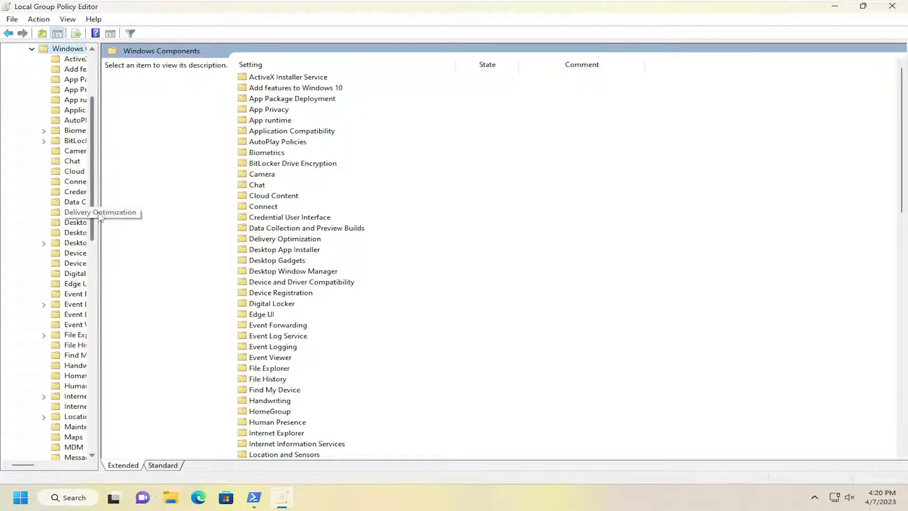
drag(99, 214, 192, 226)
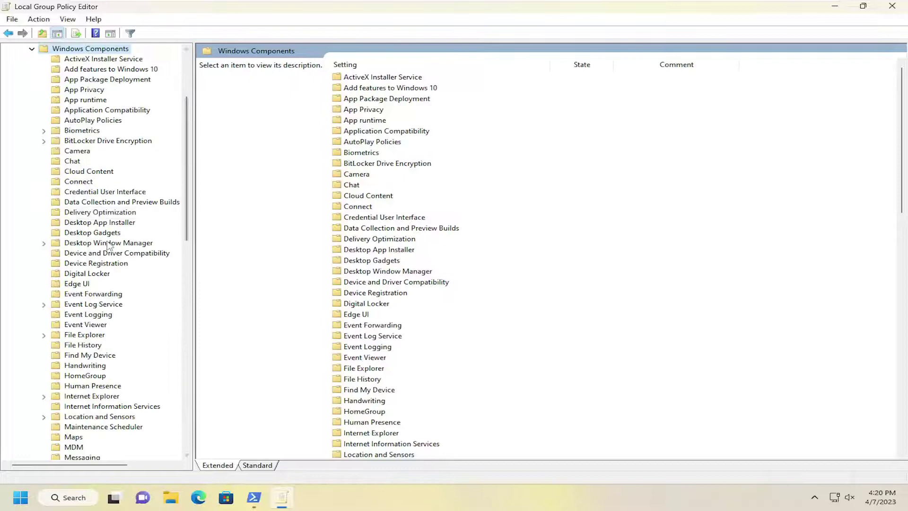
click(95, 205)
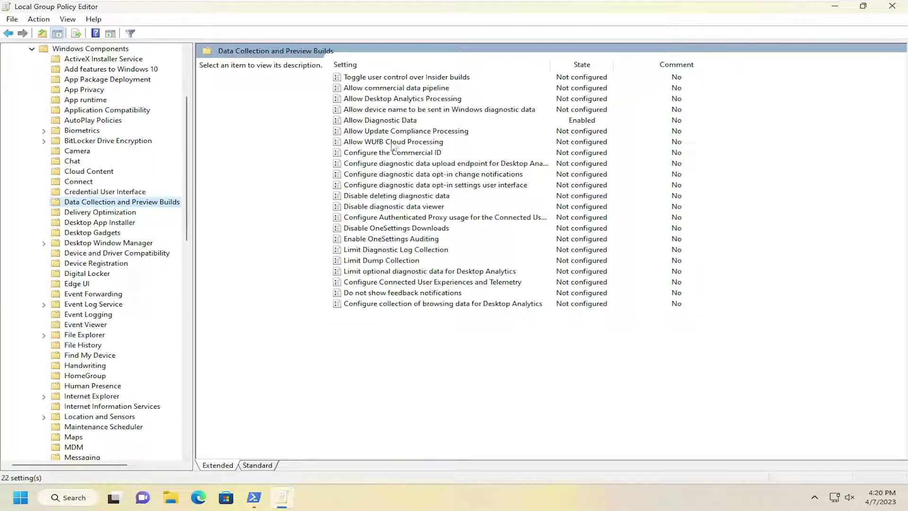
Set Allow Diagnostic Data to Not Configured and confirm with OK.
double_click(381, 121)
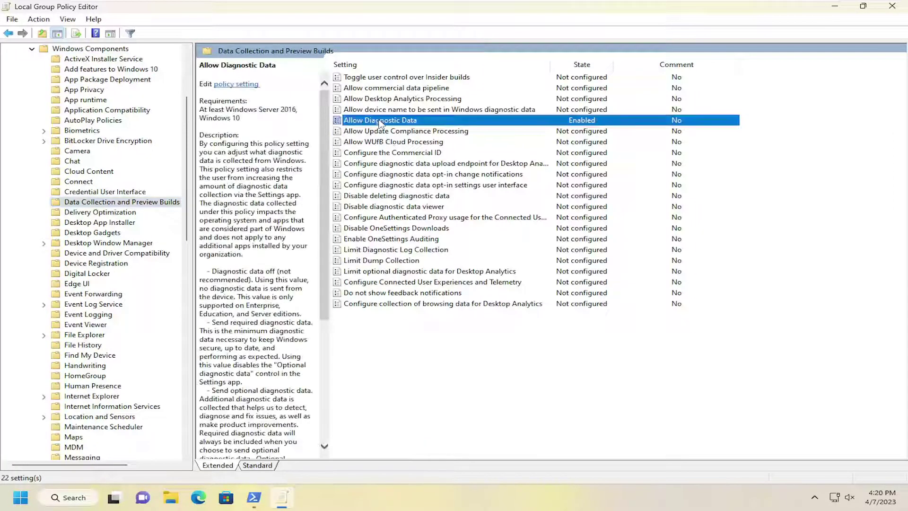
drag(366, 121, 465, 107)
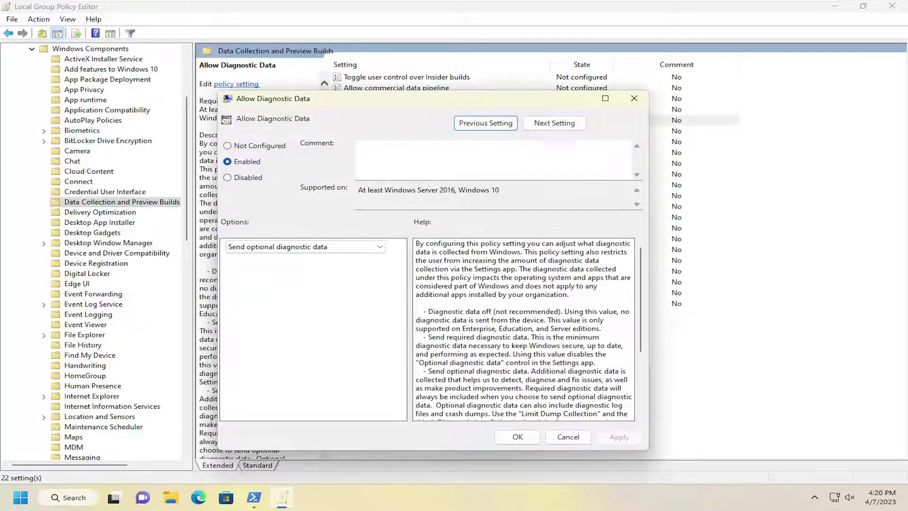
click(228, 146)
click(517, 436)
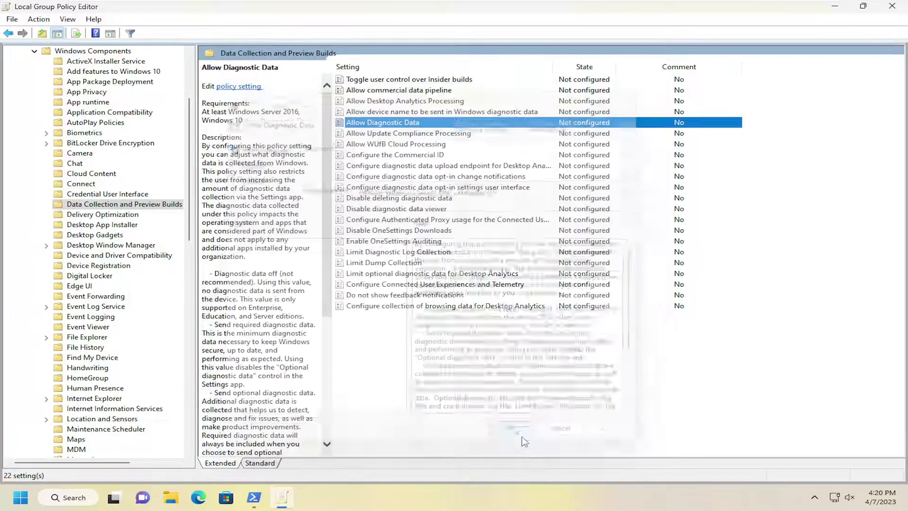
Close the policy editor and rerun gpupdate /force in PowerShell.
click(887, 5)
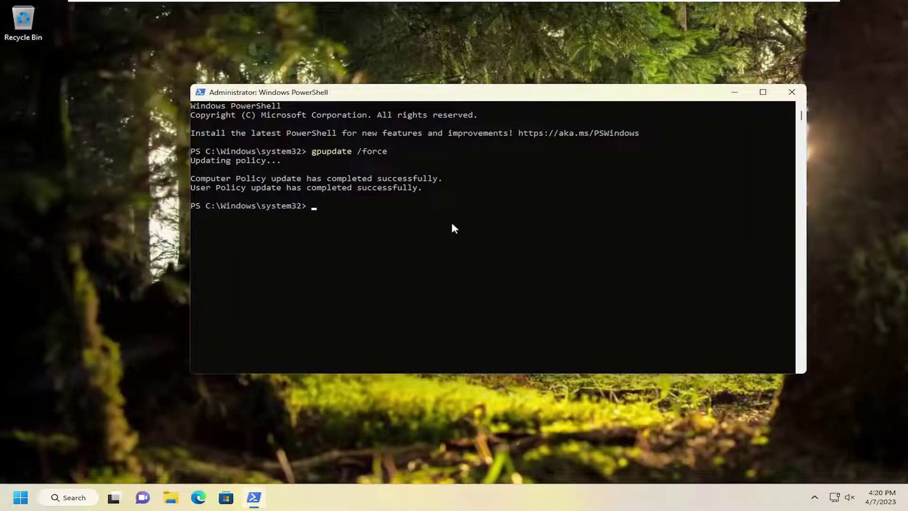
text(gpupdate /force)
key(Return)
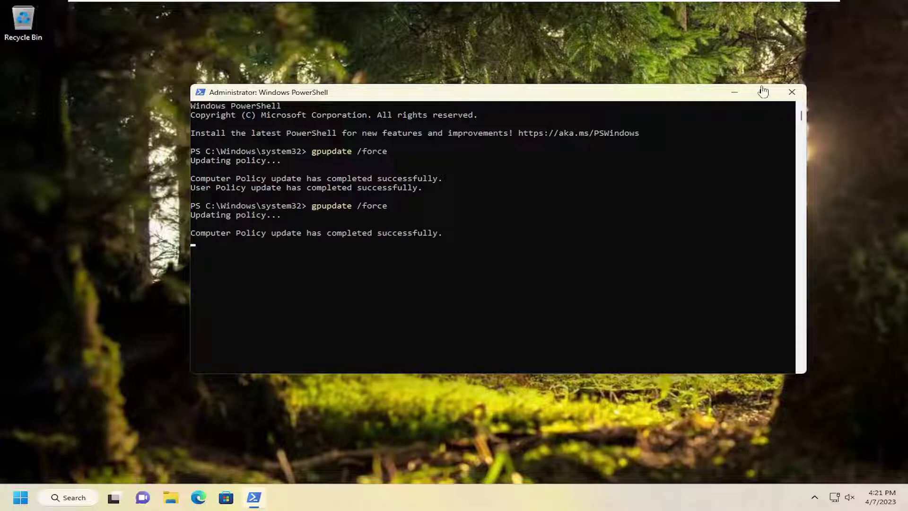
Close PowerShell and bring up the Win+X Shut down or sign out options.
click(792, 93)
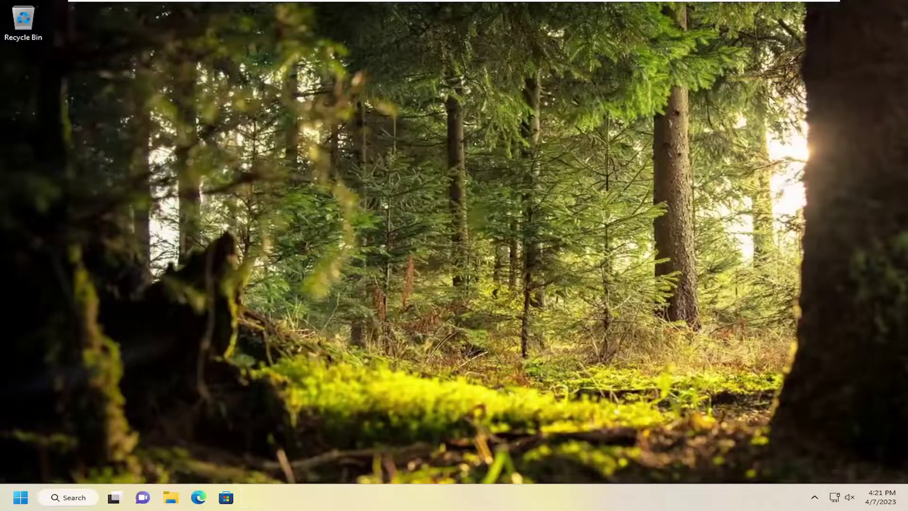
key(super+x)
mouse_move(59, 449)
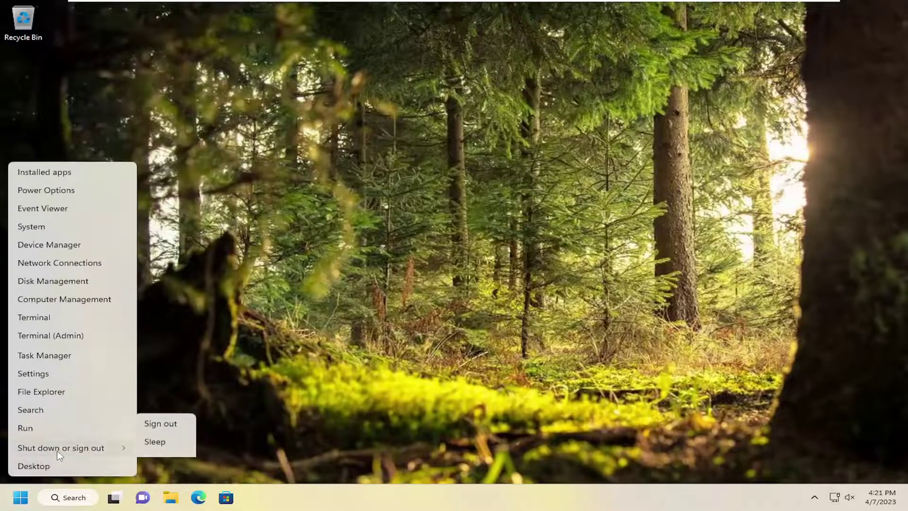